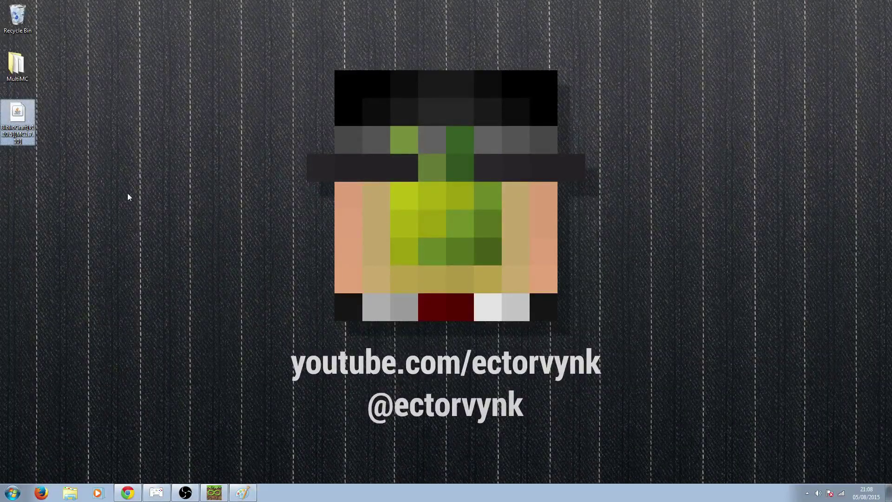
Open the BiblioCraft[v1.10.5][MC1.7.10].jar file on the desktop as an archive in PeaZip
{"action": "left_click_drag", "start_coordinate": [129, 197], "coordinate": [20, 135]}
{"action": "right_click", "coordinate": [26, 117]}
{"action": "mouse_move", "coordinate": [38, 132]}
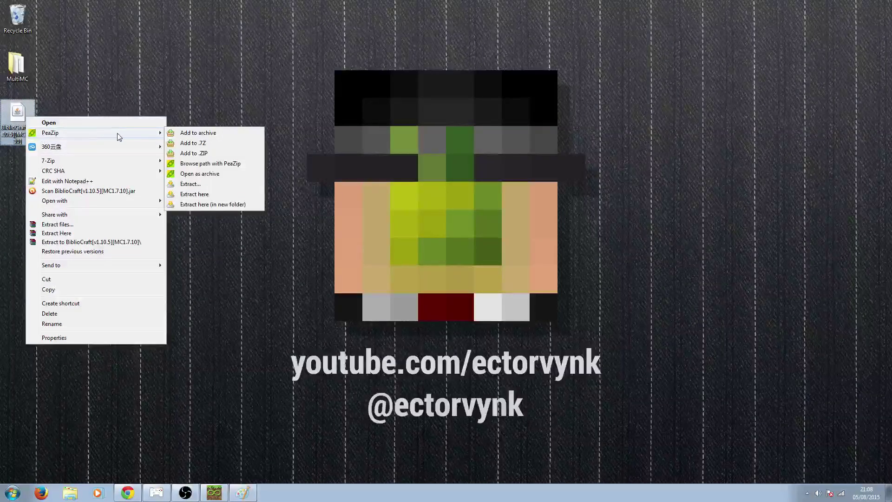
{"action": "left_click", "coordinate": [189, 174]}
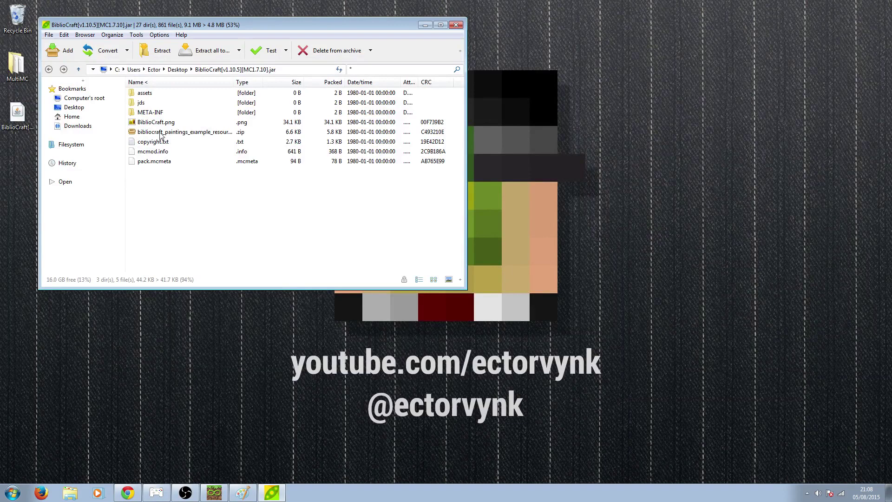
Extract bibliocraft_paintings_example_resource_pack.zip from the mod archive to the Desktop and close the archive
{"action": "left_click", "coordinate": [161, 133]}
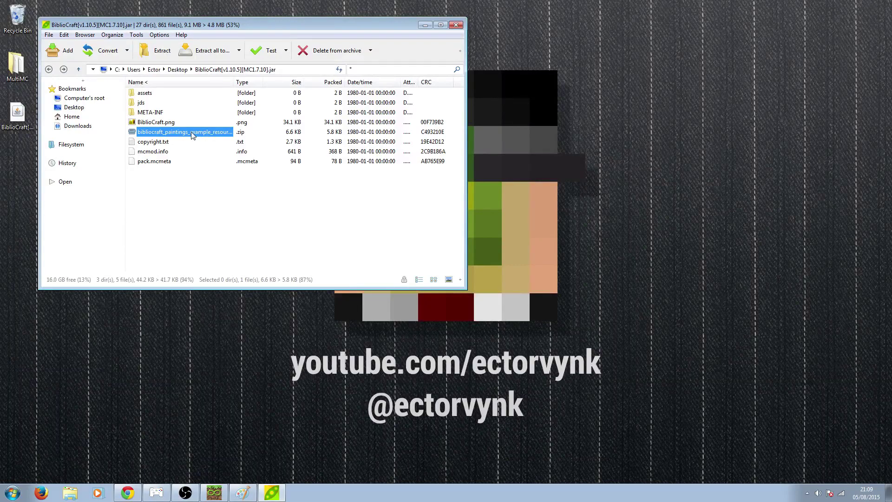
{"action": "left_click", "coordinate": [156, 52]}
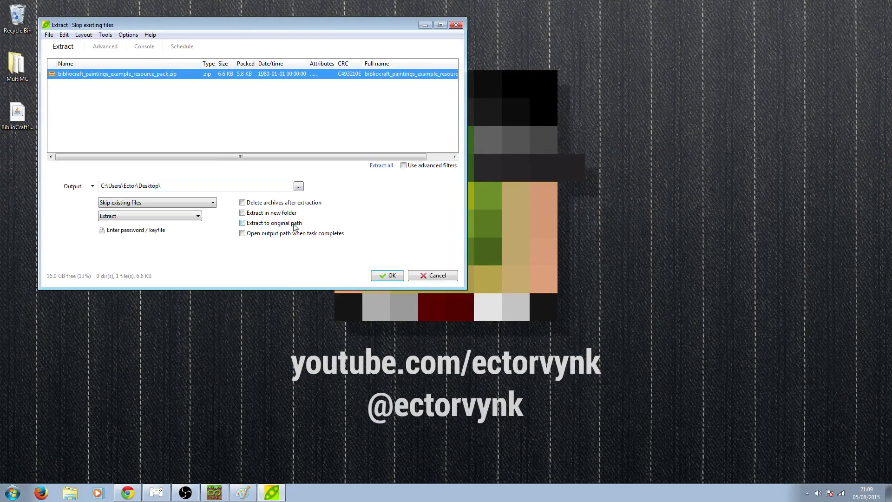
{"action": "left_click", "coordinate": [373, 276]}
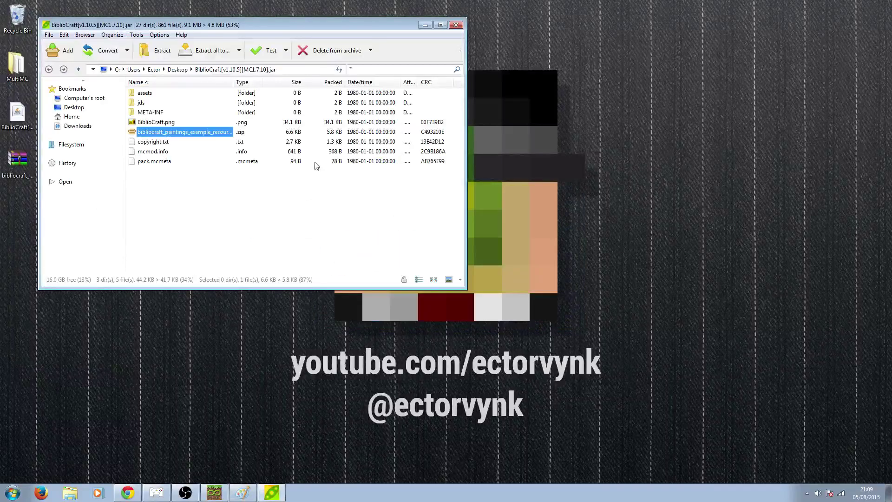
{"action": "left_click", "coordinate": [453, 26]}
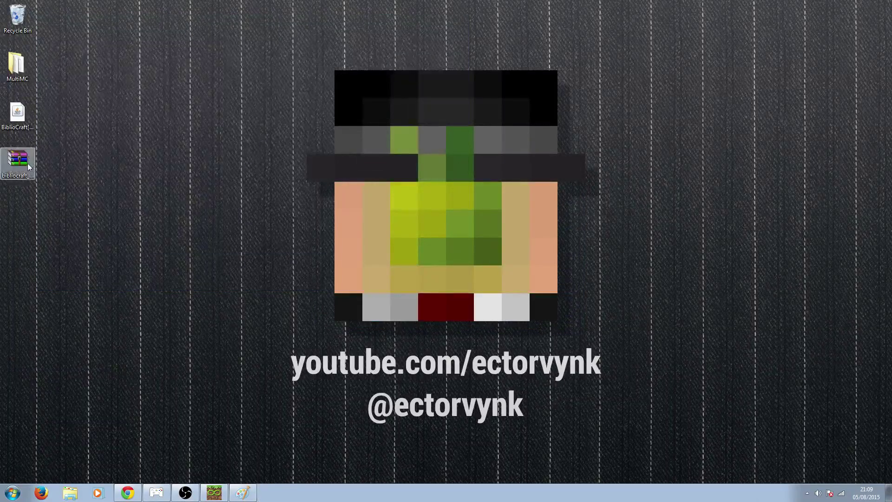
Extract the contents of the example resource pack zip directly onto the desktop
{"action": "right_click", "coordinate": [27, 163]}
{"action": "mouse_move", "coordinate": [85, 180]}
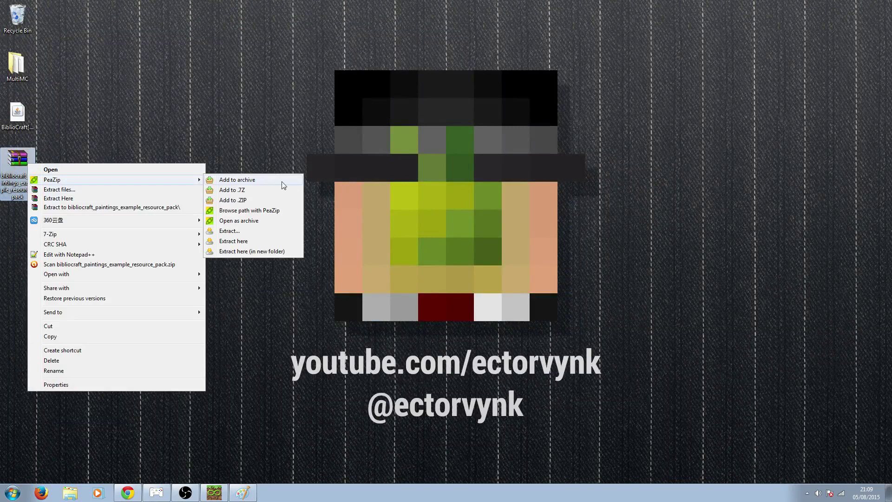
{"action": "left_click", "coordinate": [253, 241]}
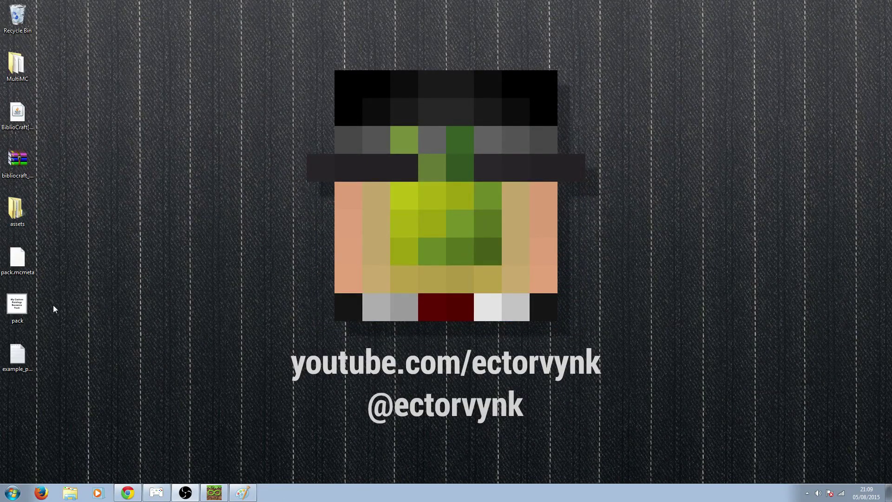
Switch to Chrome and search Google for "son of man"
{"action": "left_click", "coordinate": [127, 490]}
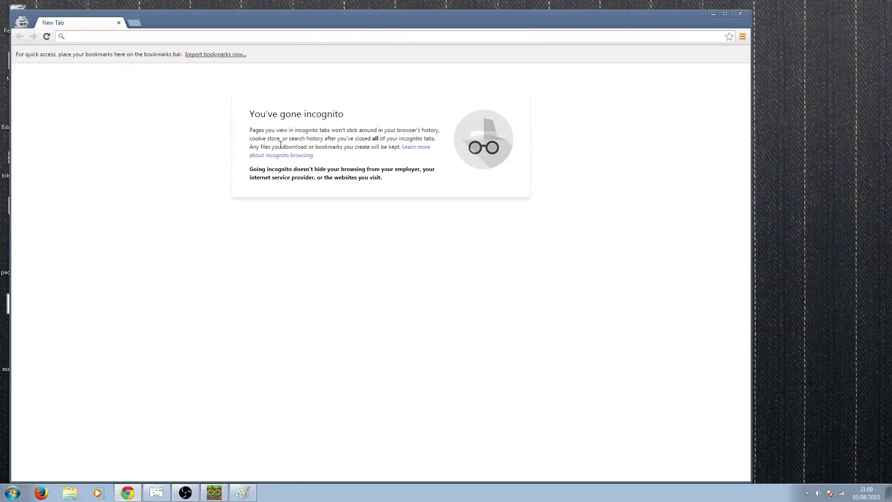
{"action": "left_click_drag", "start_coordinate": [311, 21], "coordinate": [373, 23]}
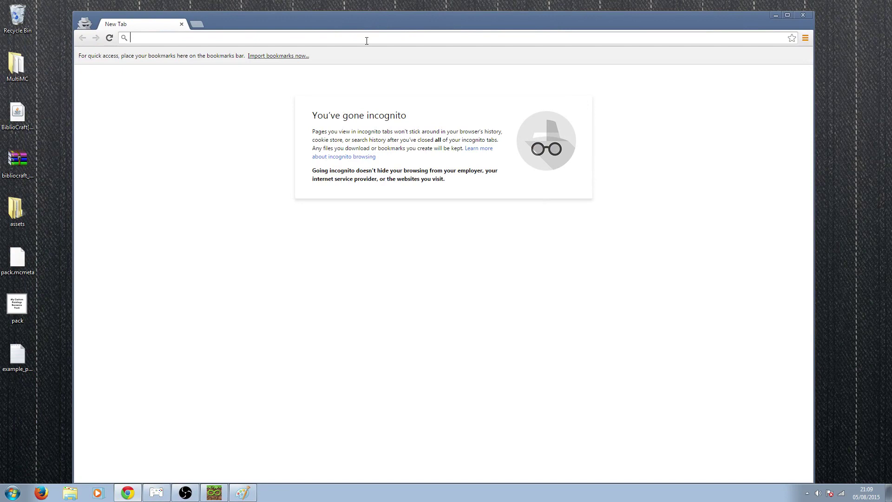
{"action": "type", "text": "son of n"}
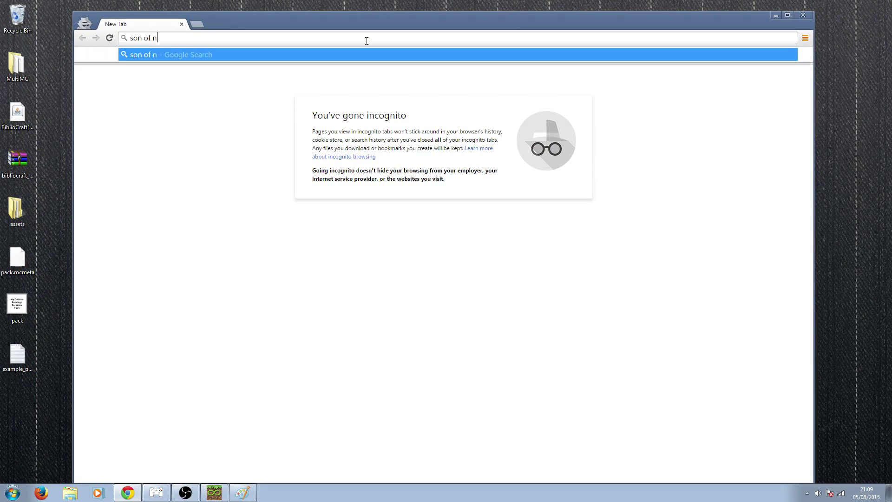
{"action": "key", "text": "BackSpace"}
{"action": "type", "text": "man"}
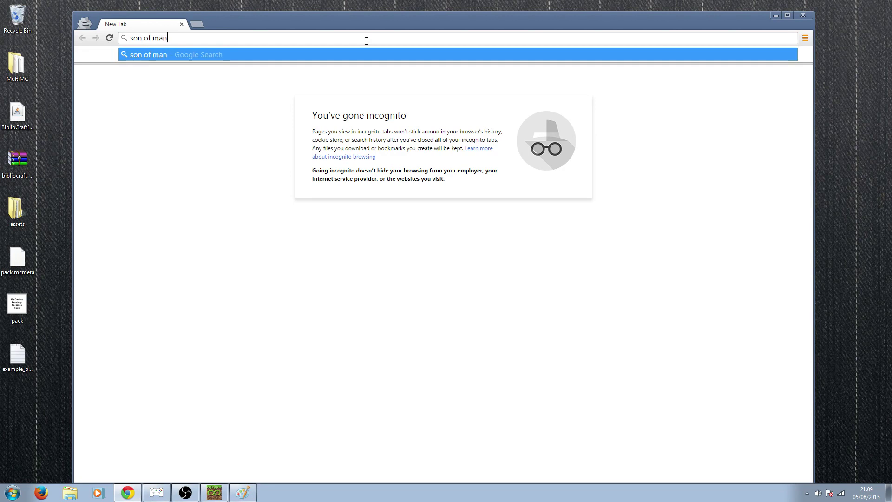
{"action": "key", "text": "Return"}
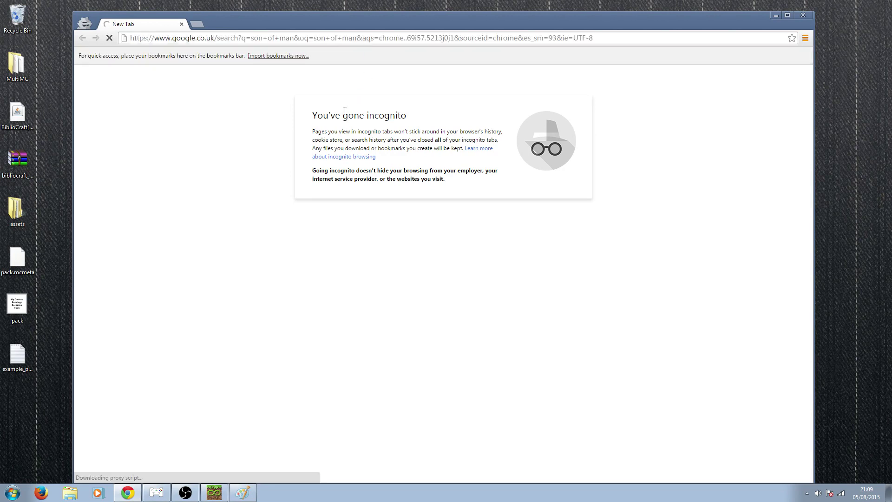
{"action": "left_click", "coordinate": [775, 16]}
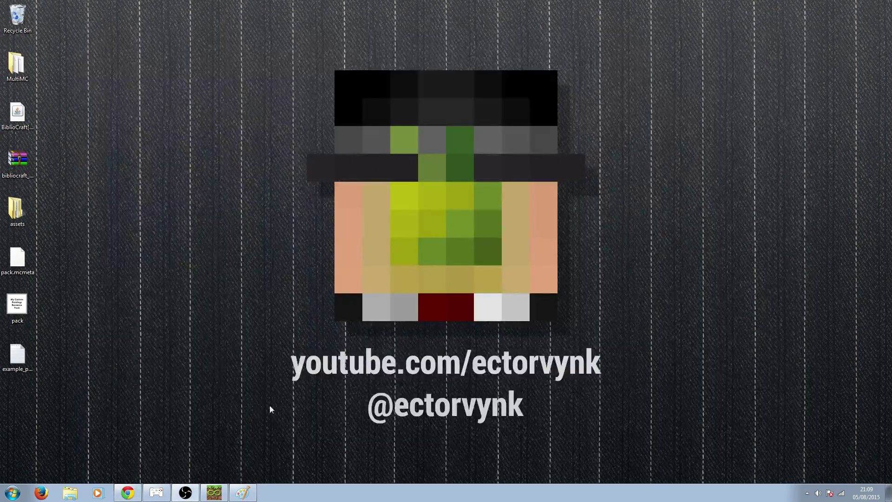
{"action": "left_click", "coordinate": [127, 493]}
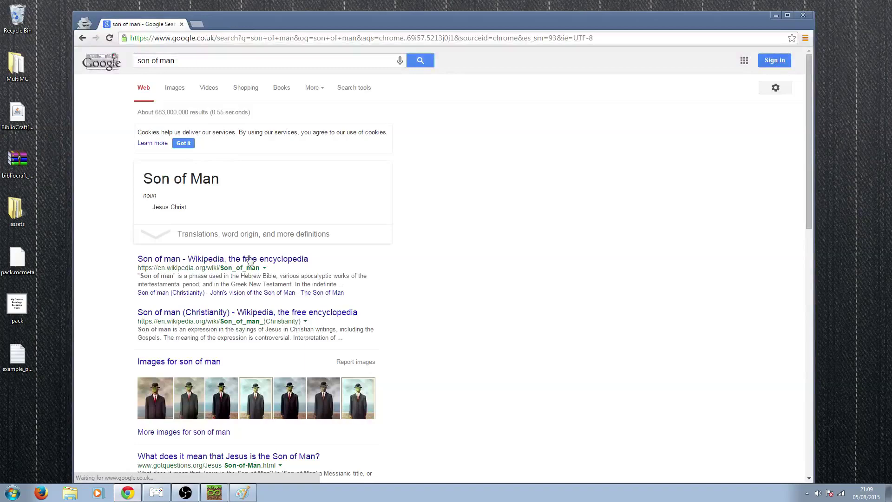
From the image results, save the 450 × 600 Son of Man painting as JPEG magritte_16 in Downloads and minimize the browser
{"action": "left_click", "coordinate": [200, 363]}
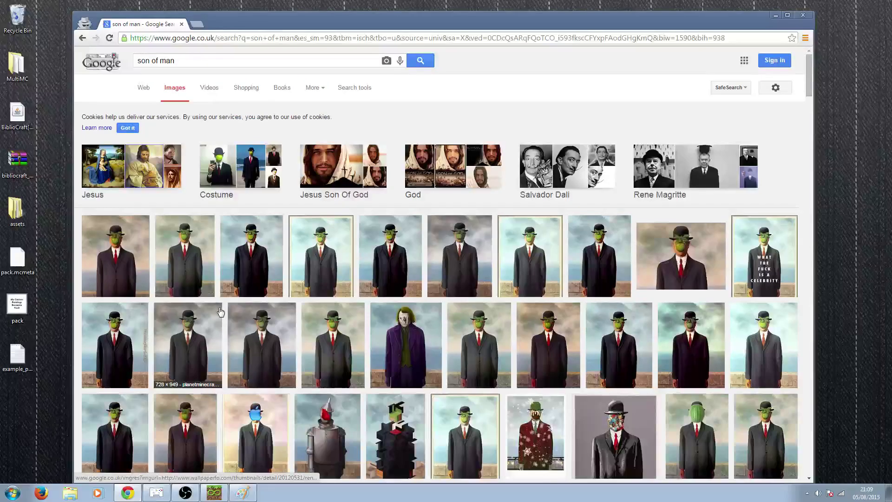
{"action": "left_click", "coordinate": [391, 256]}
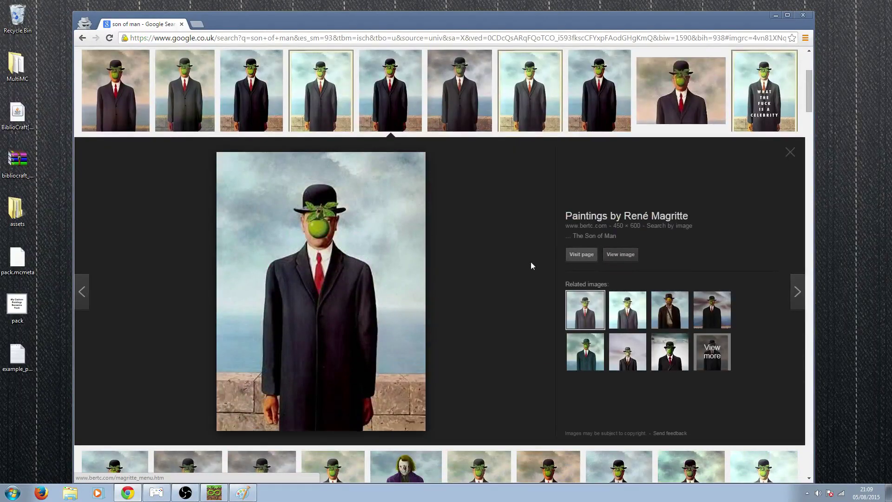
{"action": "right_click", "coordinate": [406, 281]}
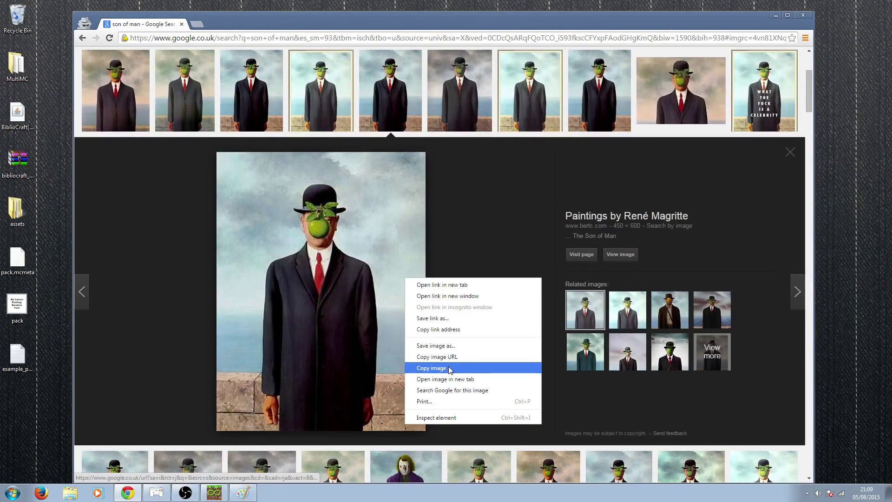
{"action": "left_click", "coordinate": [443, 346]}
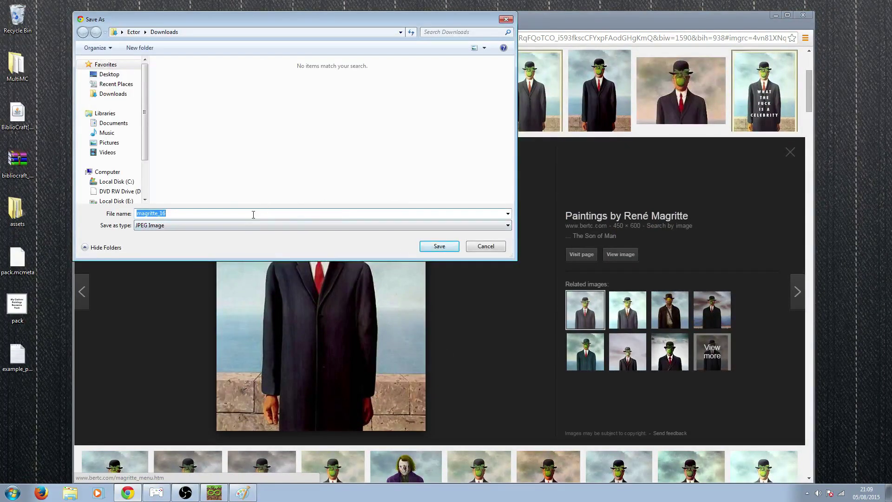
{"action": "left_click", "coordinate": [439, 246]}
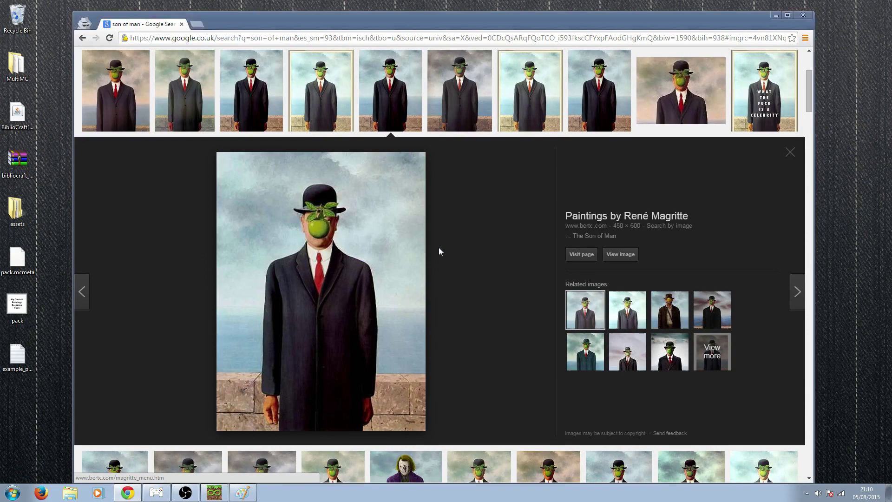
{"action": "left_click", "coordinate": [773, 16]}
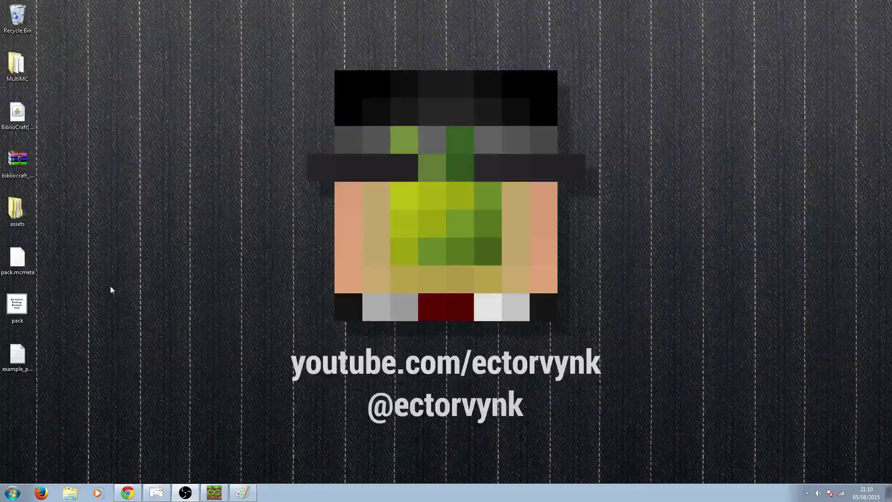
Load the magritte_16 image from the Downloads folder into Paint
{"action": "left_click", "coordinate": [70, 492]}
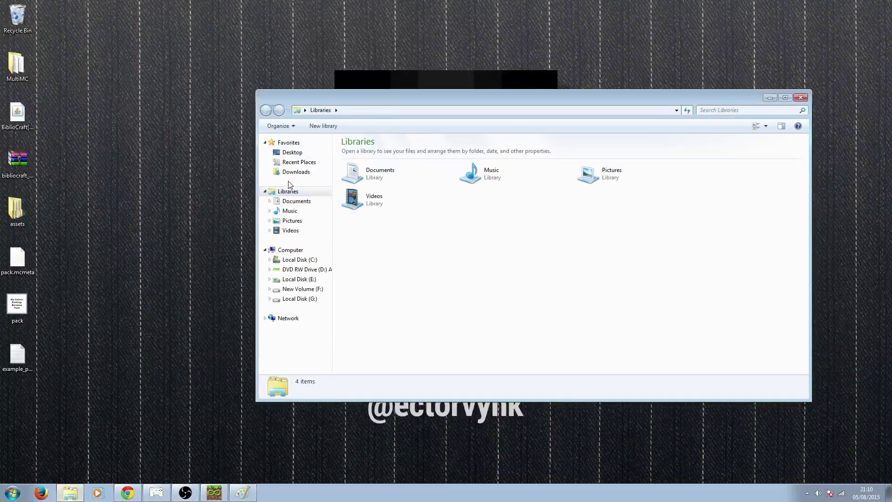
{"action": "left_click", "coordinate": [293, 172]}
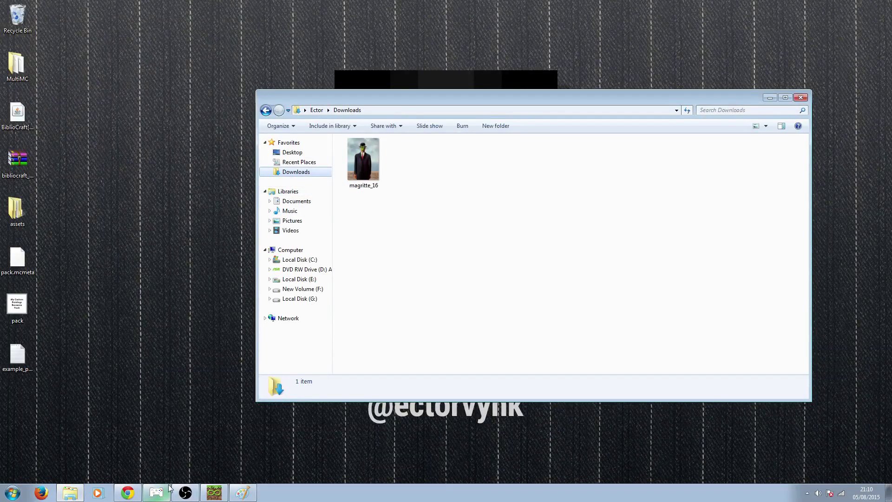
{"action": "left_click", "coordinate": [242, 492]}
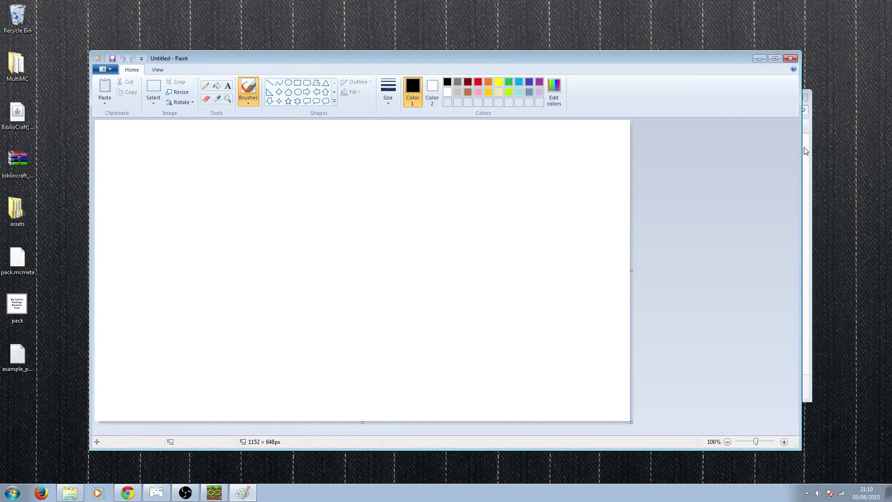
{"action": "left_click", "coordinate": [805, 151]}
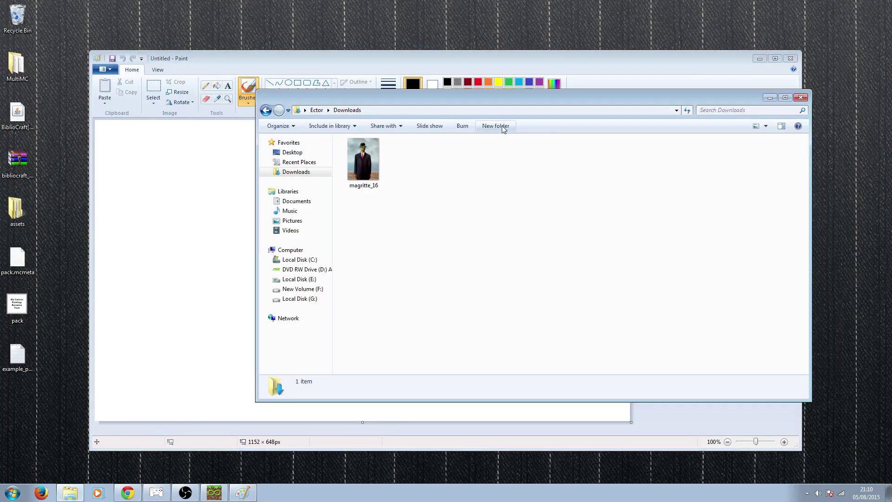
{"action": "left_click_drag", "start_coordinate": [372, 160], "coordinate": [175, 210]}
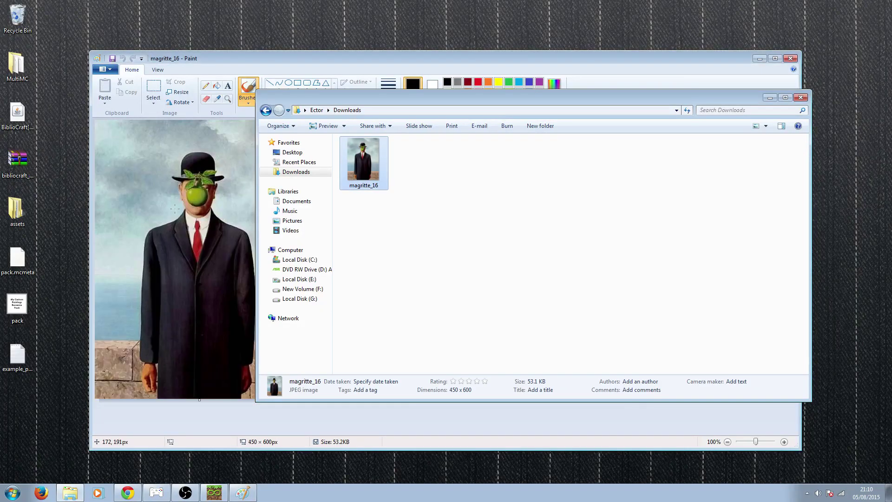
{"action": "left_click", "coordinate": [182, 66]}
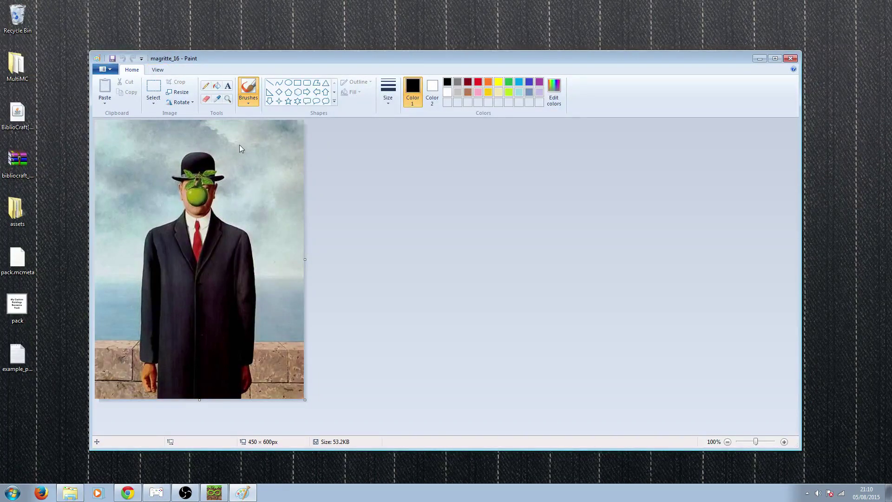
Save the painting as a PNG named magritte_16 in Downloads and close Paint
{"action": "key", "text": "F12"}
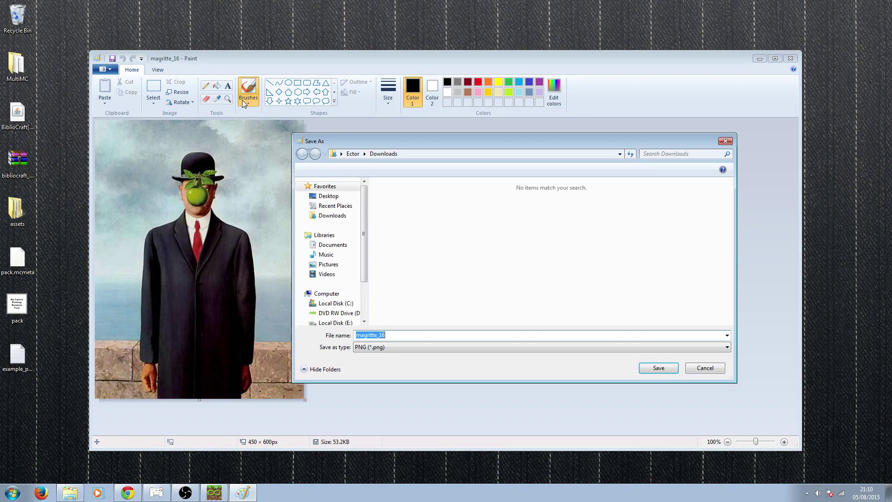
{"action": "key", "text": "Return"}
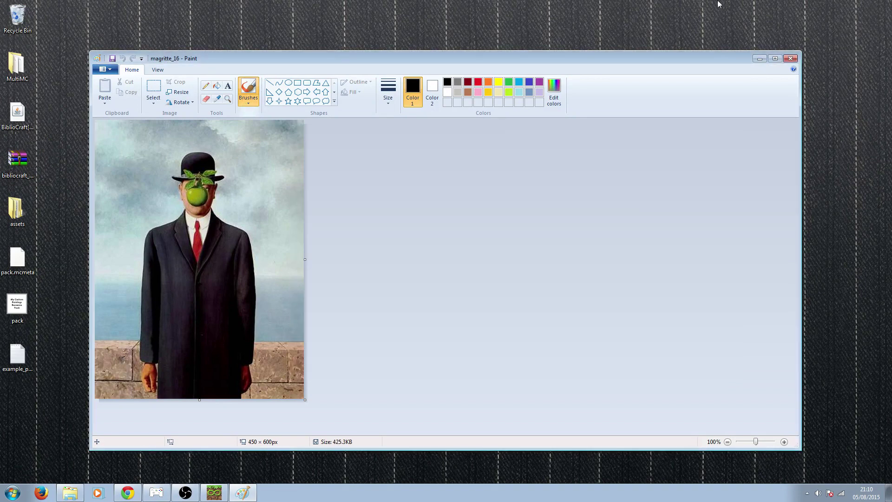
{"action": "left_click", "coordinate": [790, 58]}
Delete the JPEG version of magritte_16 from the Downloads folder, keeping the PNG
{"action": "left_click", "coordinate": [70, 492]}
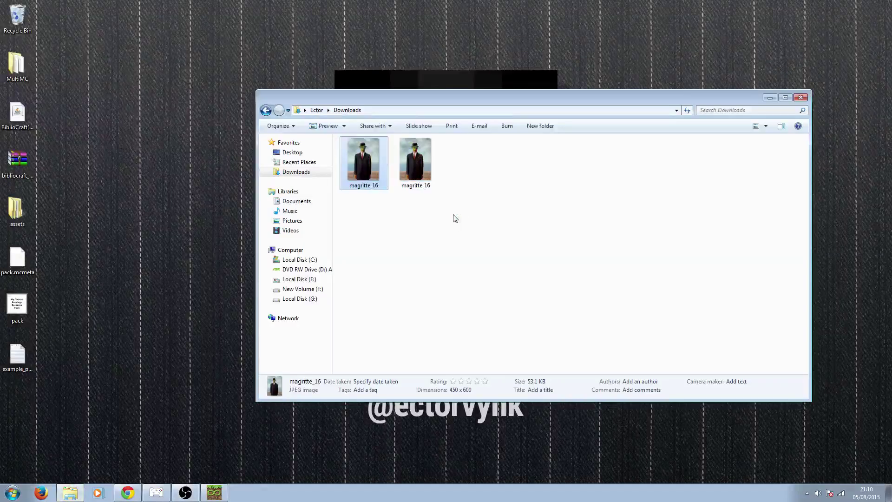
{"action": "left_click", "coordinate": [431, 187]}
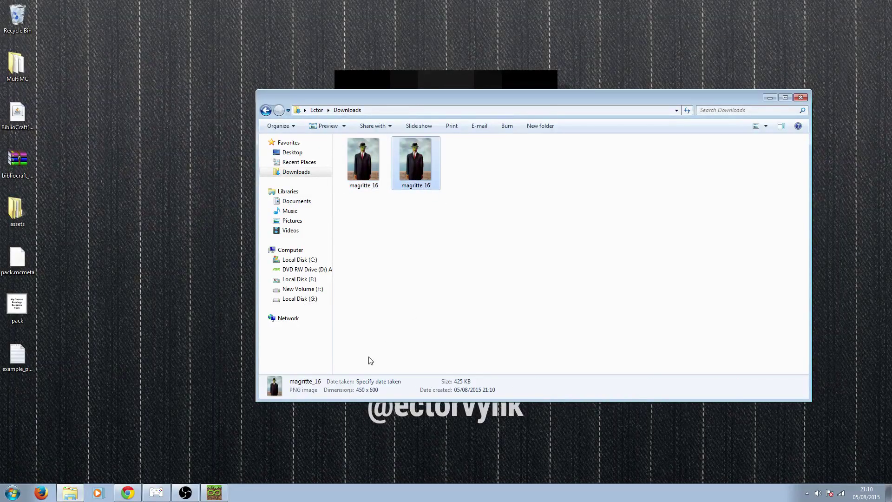
{"action": "left_click", "coordinate": [365, 182]}
{"action": "key", "text": "Delete"}
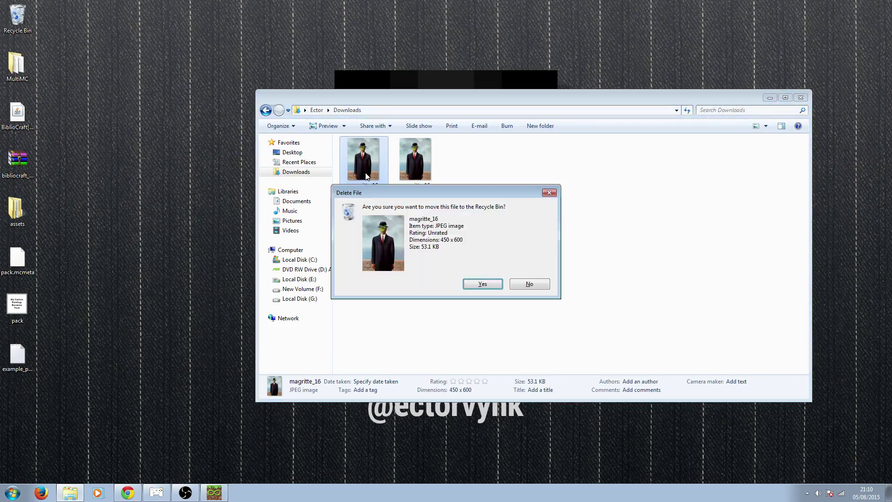
{"action": "left_click", "coordinate": [487, 285]}
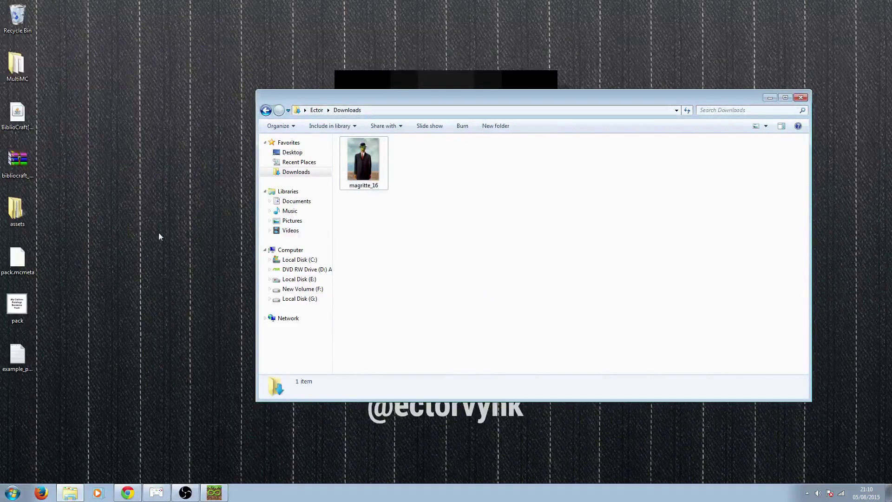
Copy the magritte_16 PNG from Downloads into assets > bibliocraft > textures > custompaintings and close that folder
{"action": "double_click", "coordinate": [10, 215]}
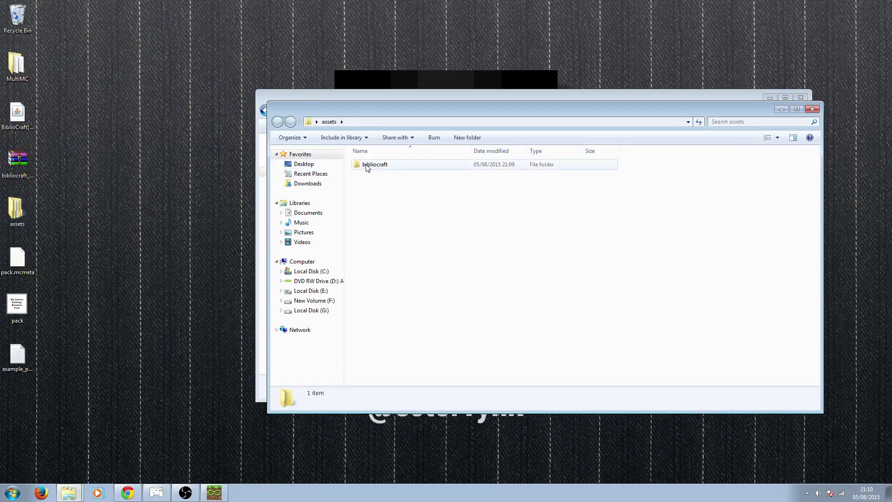
{"action": "double_click", "coordinate": [368, 166]}
{"action": "double_click", "coordinate": [367, 166]}
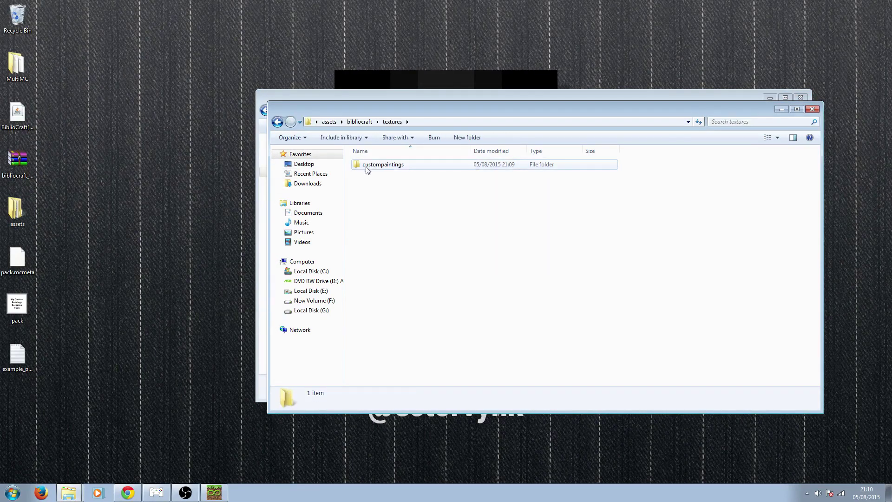
{"action": "double_click", "coordinate": [367, 166]}
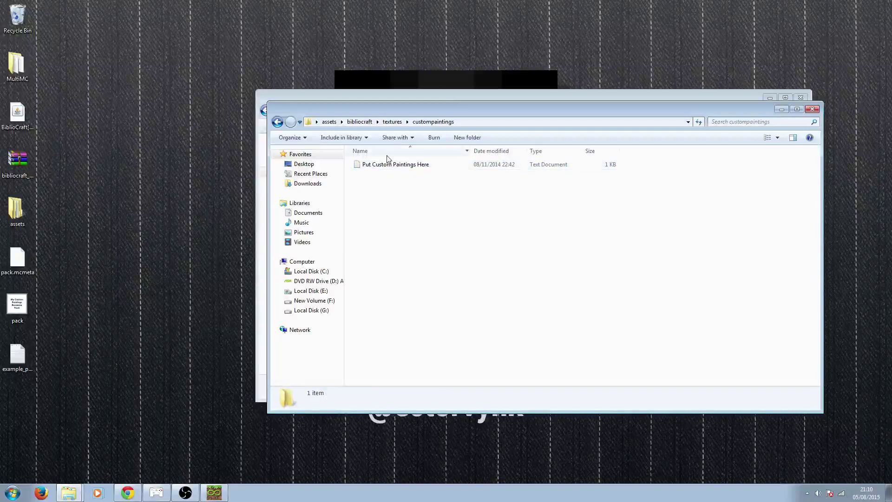
{"action": "left_click_drag", "start_coordinate": [392, 110], "coordinate": [488, 122]}
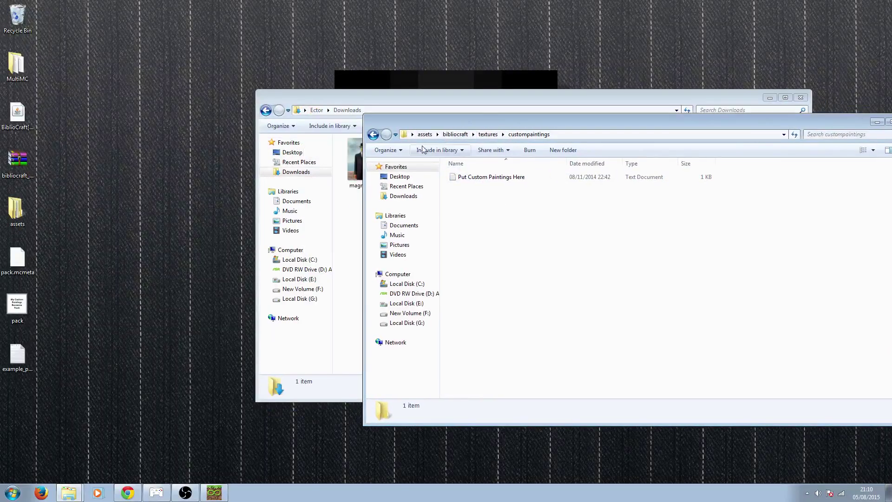
{"action": "left_click", "coordinate": [350, 161]}
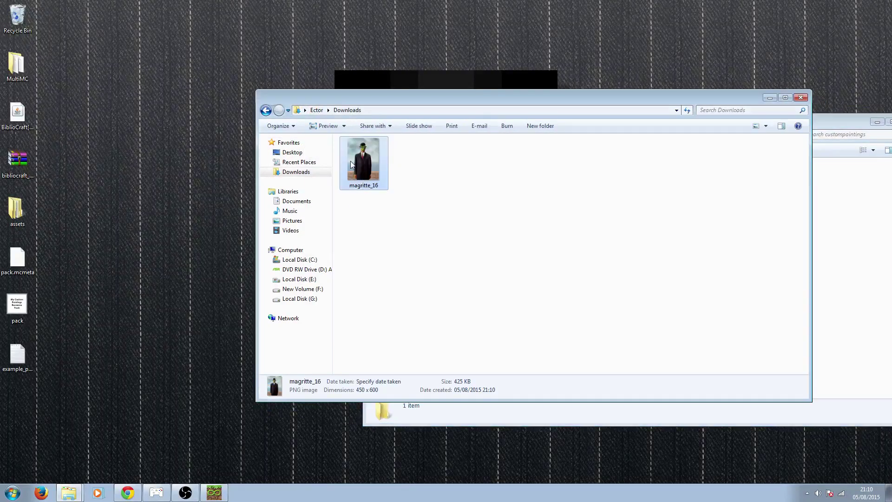
{"action": "left_click", "coordinate": [837, 191]}
{"action": "key", "text": "ctrl+v"}
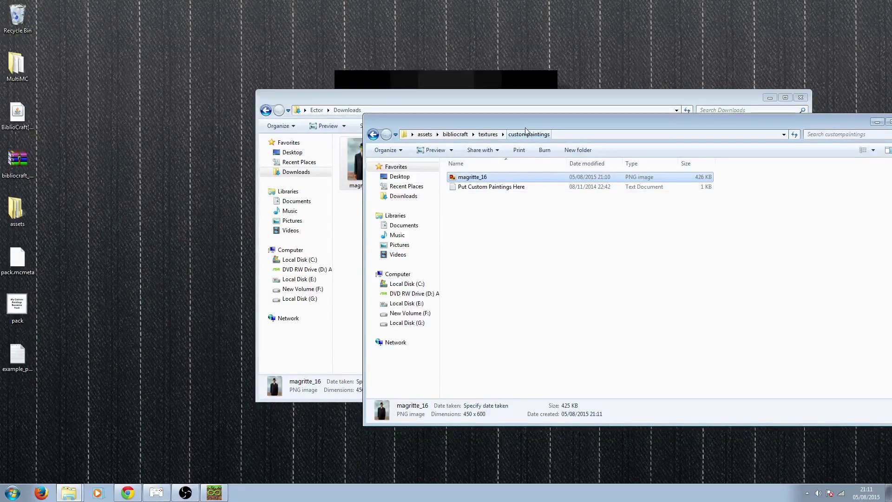
{"action": "left_click_drag", "start_coordinate": [531, 125], "coordinate": [445, 100]}
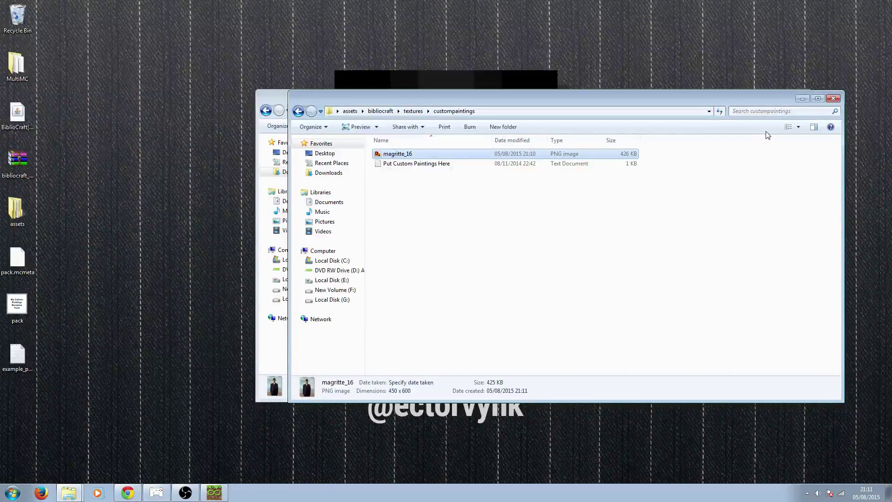
{"action": "left_click", "coordinate": [832, 98]}
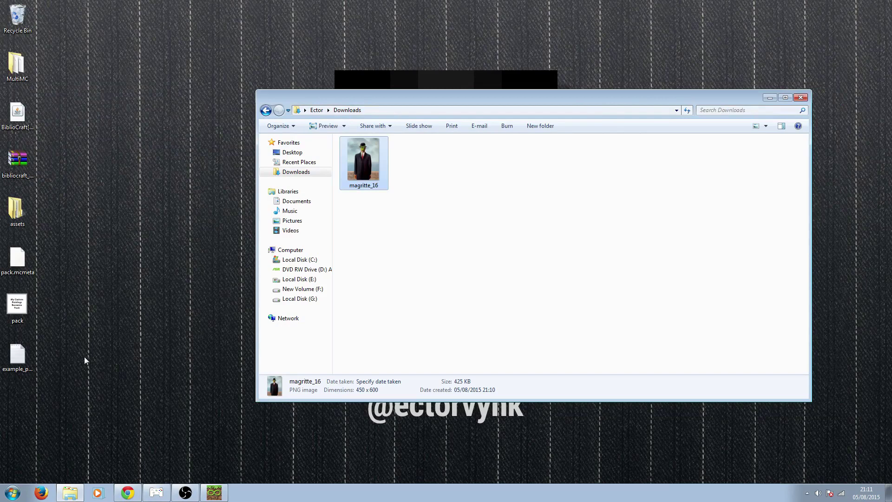
Compress the assets folder, pack.mcmeta, pack image and example_p… file on the desktop together into one ZIP archive with PeaZip
{"action": "left_click_drag", "start_coordinate": [82, 364], "coordinate": [4, 203]}
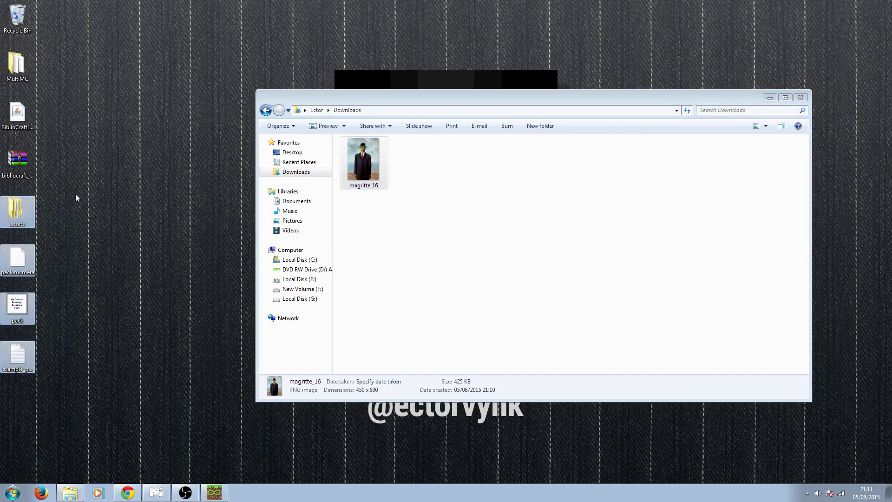
{"action": "right_click", "coordinate": [9, 217]}
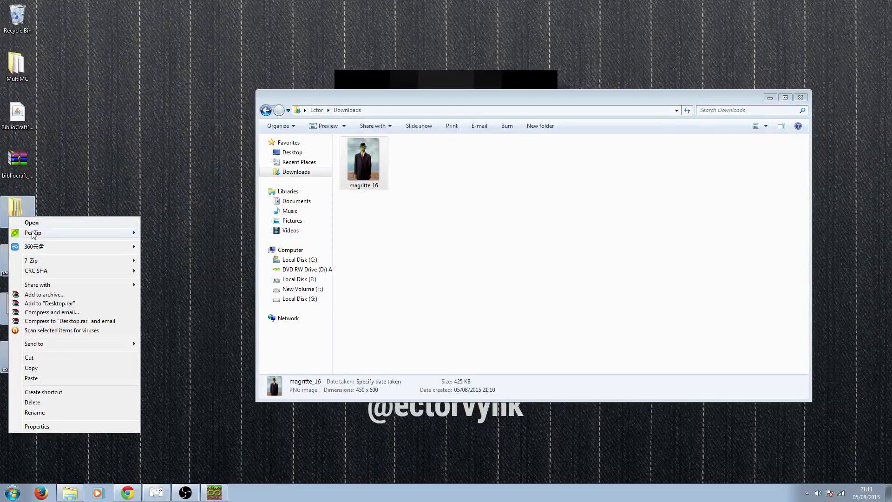
{"action": "mouse_move", "coordinate": [33, 234]}
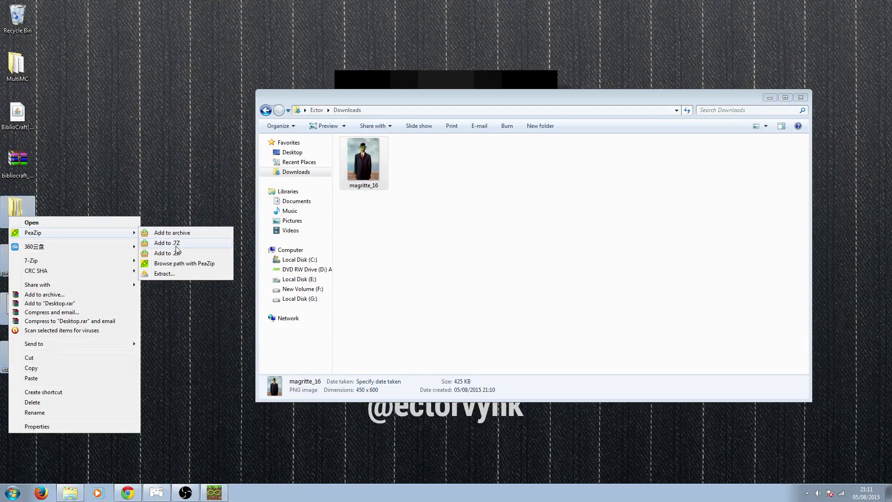
{"action": "left_click", "coordinate": [174, 254]}
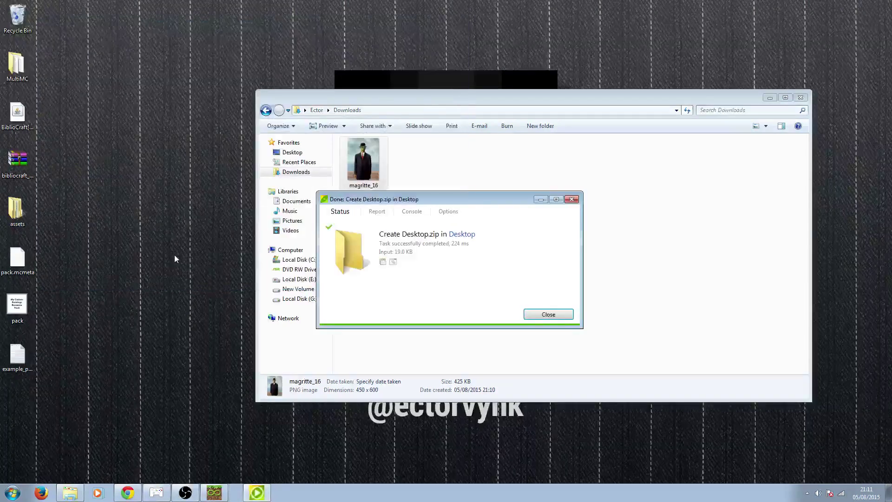
Rename the new desktop ZIP archive as custom and close the Downloads window
{"action": "left_click", "coordinate": [13, 409]}
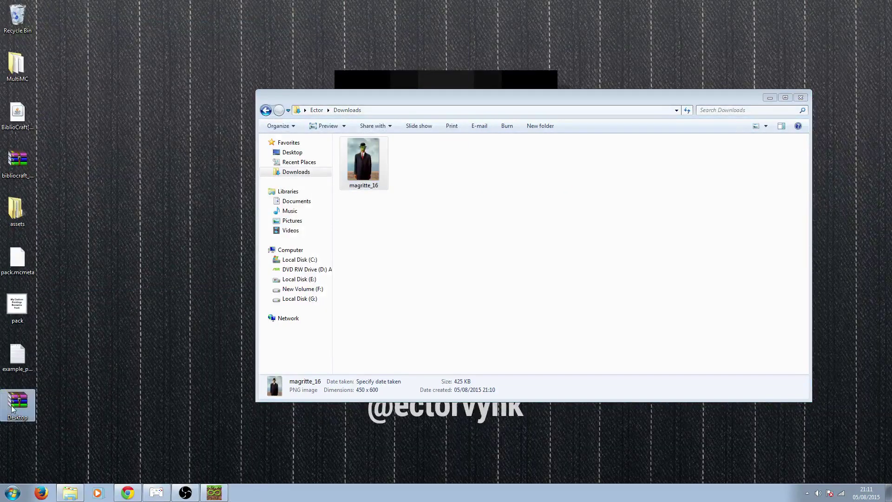
{"action": "left_click", "coordinate": [14, 418]}
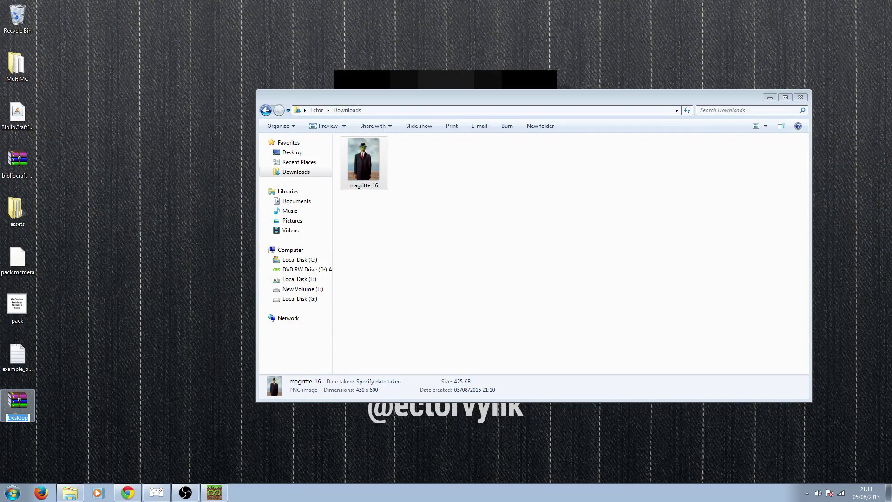
{"action": "type", "text": "custom"}
{"action": "key", "text": "Return"}
{"action": "left_click", "coordinate": [801, 97]}
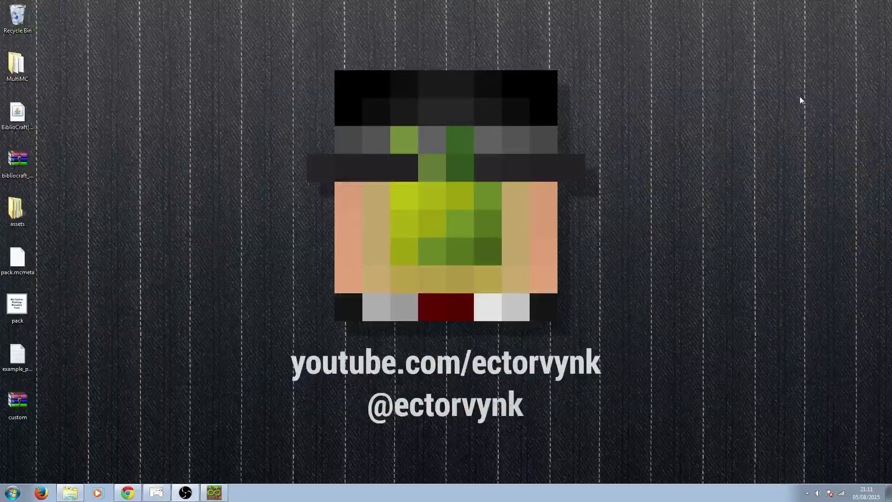
Switch to MultiMC and move the custom archive into the Custom Paintings instance's minecraft > resourcepacks folder, closing the folder window
{"action": "left_click", "coordinate": [222, 493]}
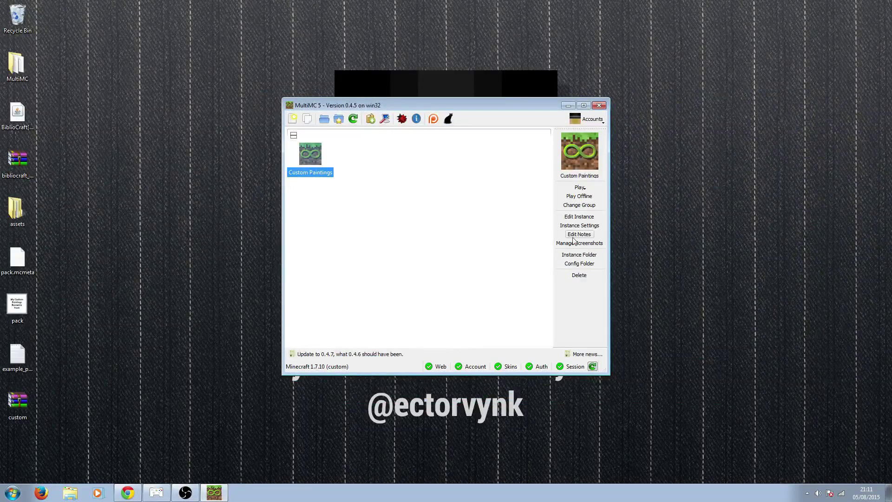
{"action": "left_click", "coordinate": [579, 255]}
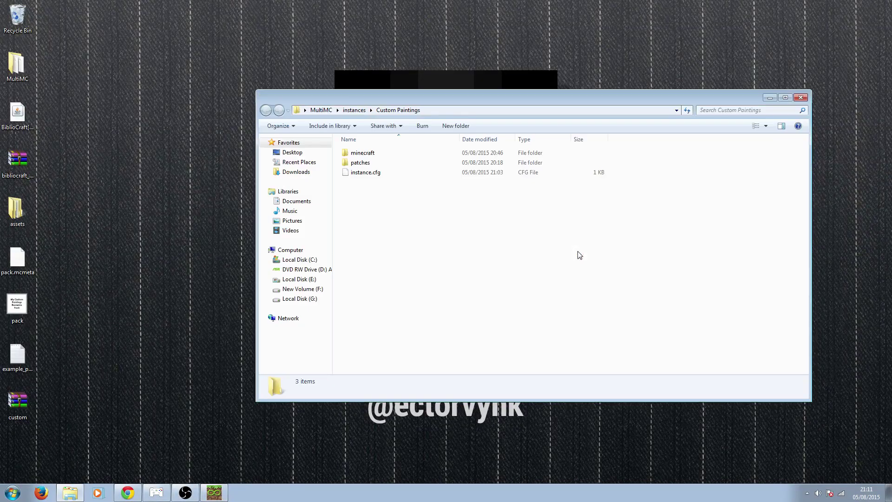
{"action": "double_click", "coordinate": [376, 152]}
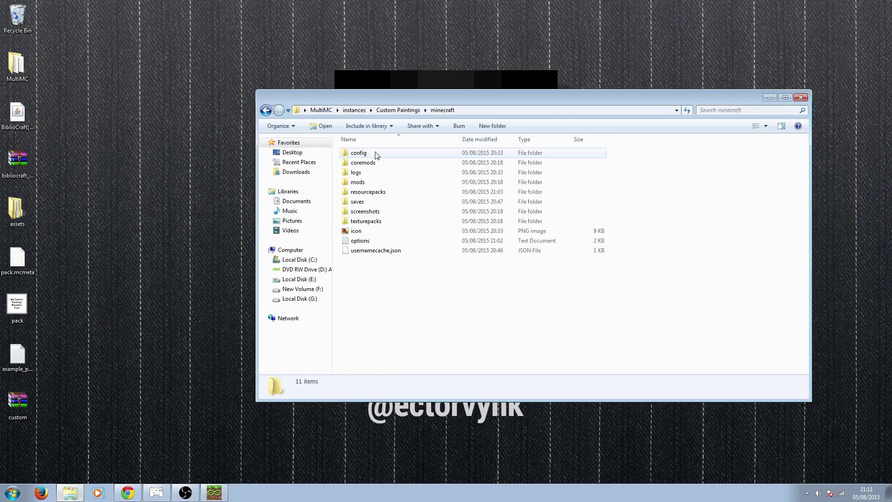
{"action": "left_click", "coordinate": [384, 193]}
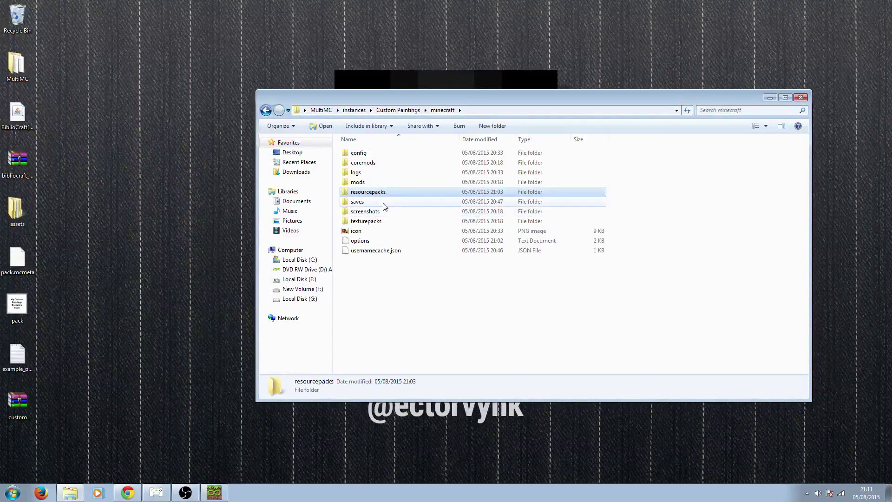
{"action": "double_click", "coordinate": [381, 194]}
{"action": "left_click_drag", "start_coordinate": [5, 405], "coordinate": [483, 274]}
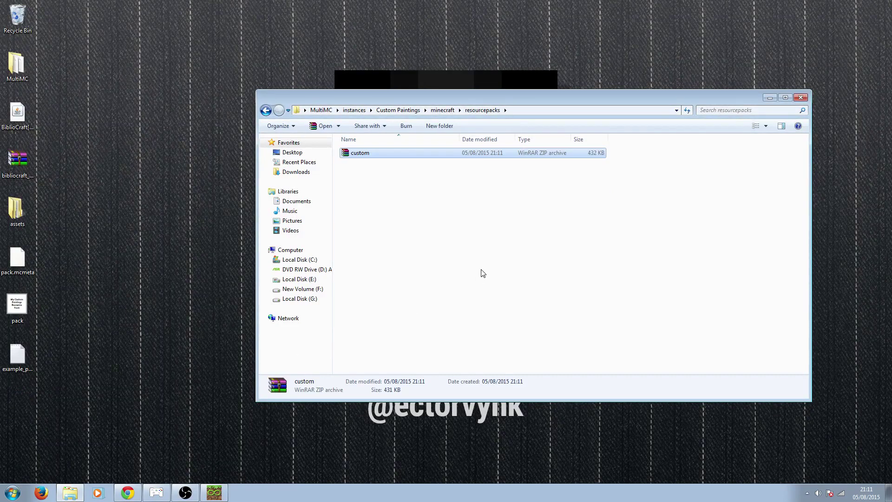
{"action": "left_click", "coordinate": [800, 97]}
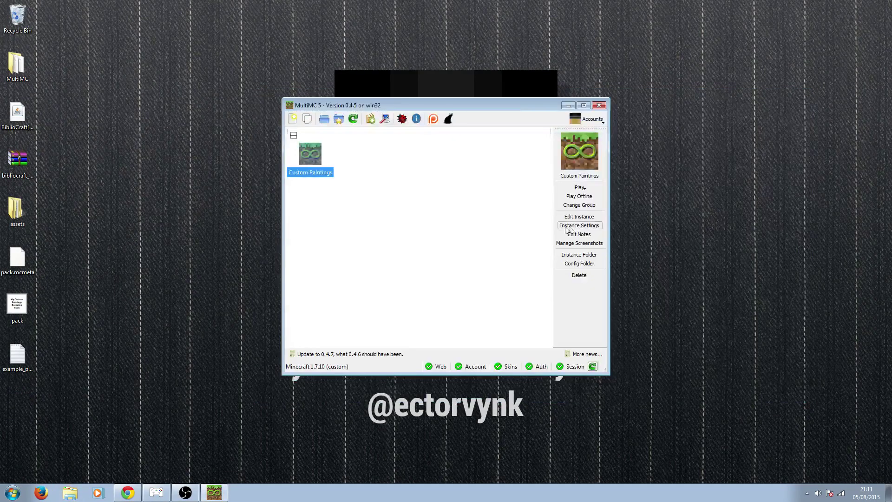
Launch the Custom Paintings instance in Minecraft and apply the resource pack selection with custom.zip above Default
{"action": "left_click", "coordinate": [579, 188]}
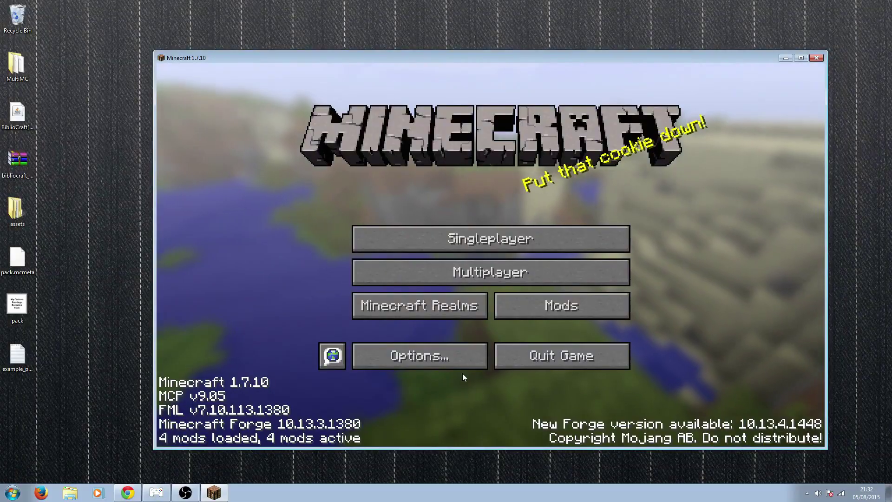
{"action": "left_click", "coordinate": [435, 353]}
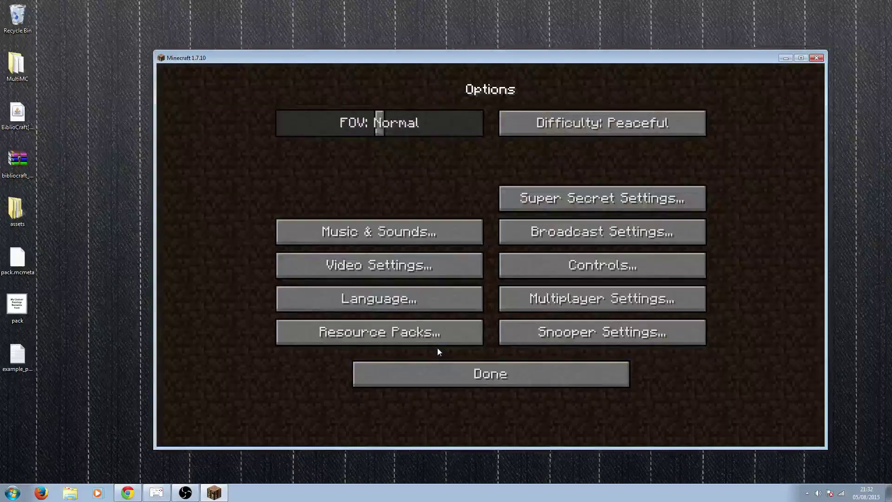
{"action": "left_click", "coordinate": [423, 327]}
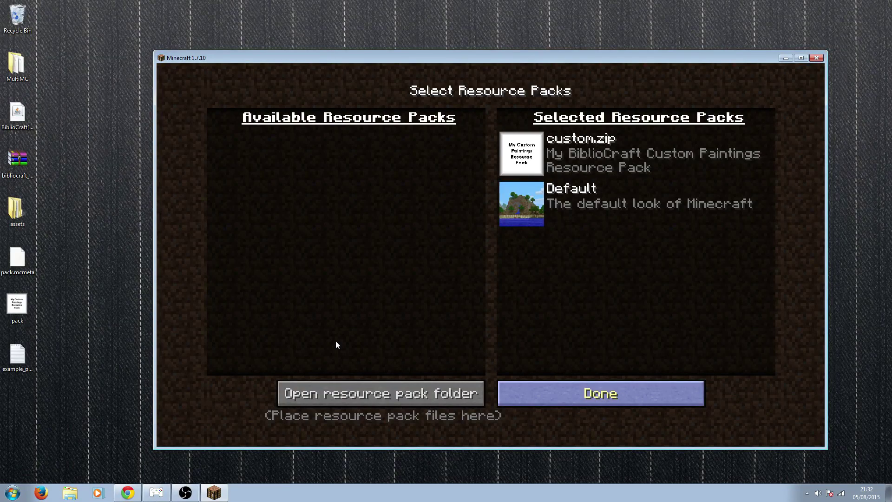
{"action": "left_click", "coordinate": [601, 393]}
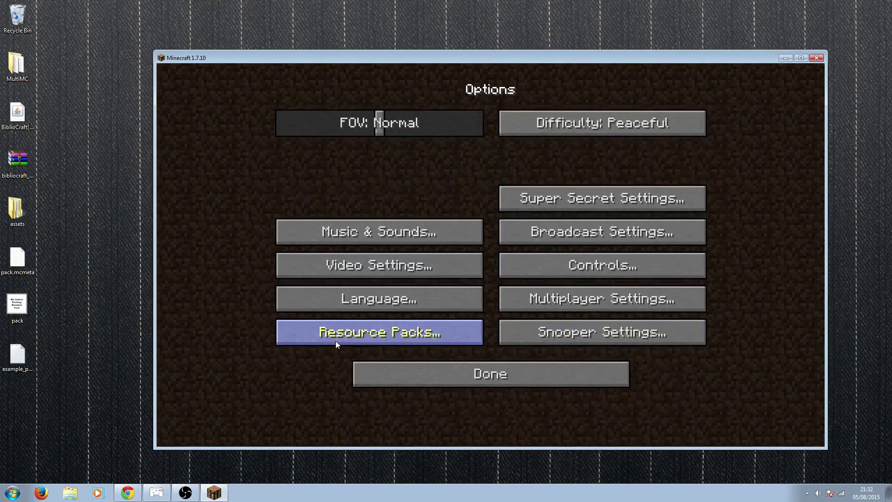
{"action": "left_click", "coordinate": [405, 377]}
Load the single-player world and place the blank painting canvas on the press
{"action": "left_click", "coordinate": [392, 239]}
{"action": "left_click", "coordinate": [381, 220]}
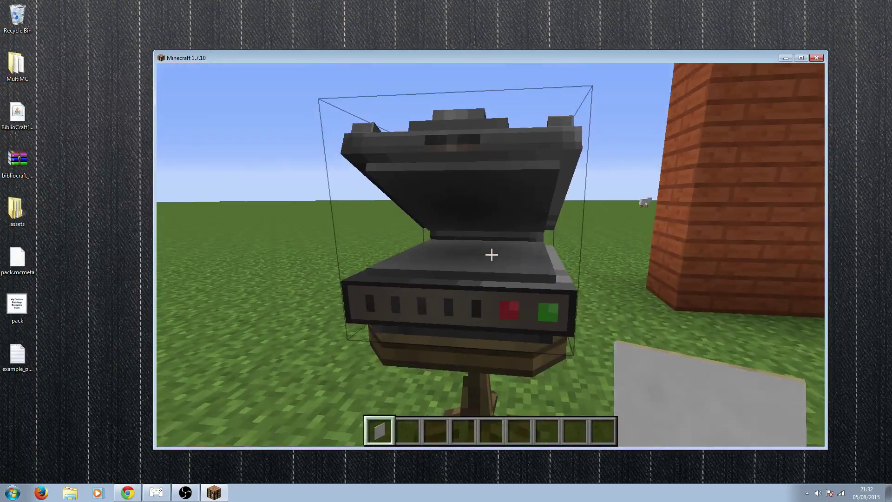
{"action": "right_click", "coordinate": [491, 255]}
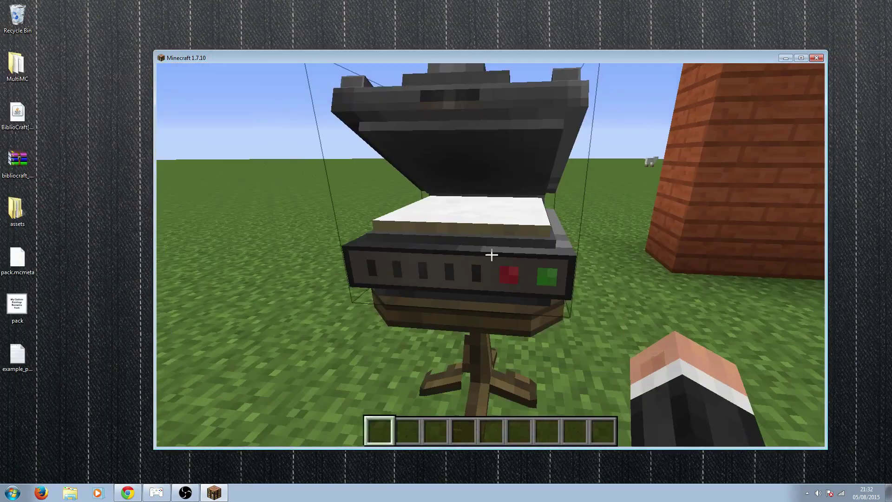
Transfer the custom magritte_16 painting onto the canvas and take the finished canvas into the first hotbar slot
{"action": "right_click", "coordinate": [492, 255]}
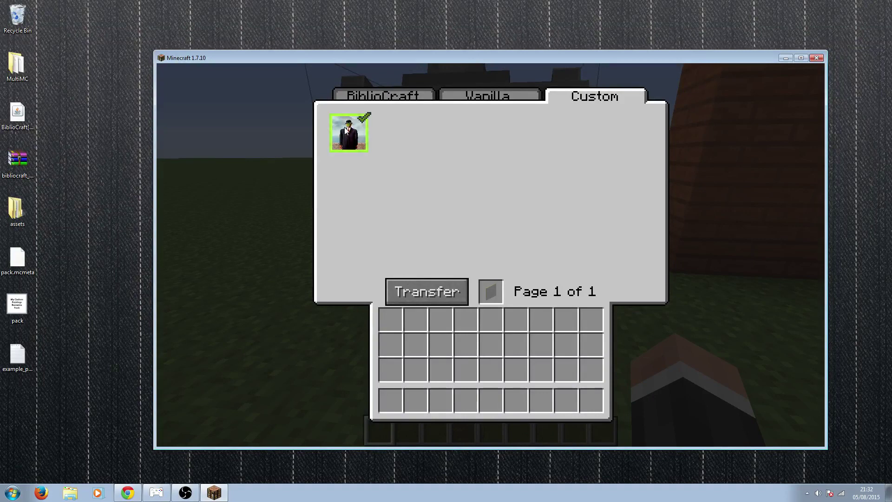
{"action": "left_click", "coordinate": [416, 289]}
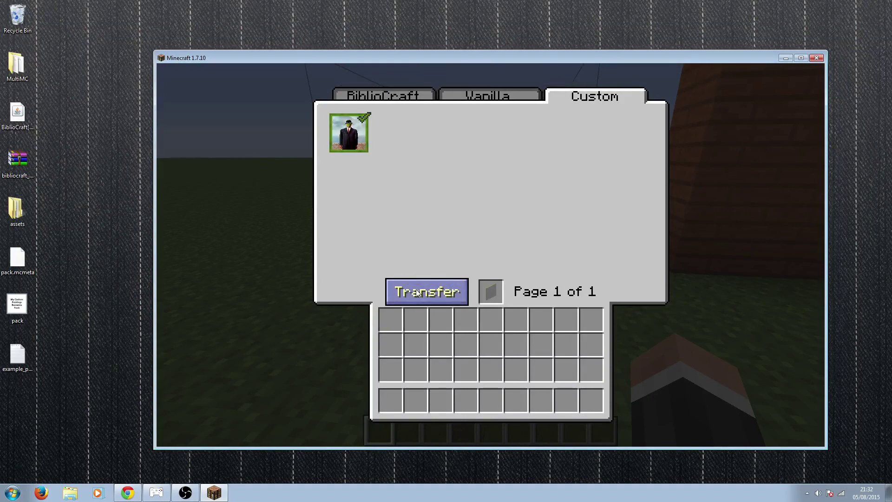
{"action": "left_click", "coordinate": [483, 292]}
{"action": "left_click", "coordinate": [399, 400]}
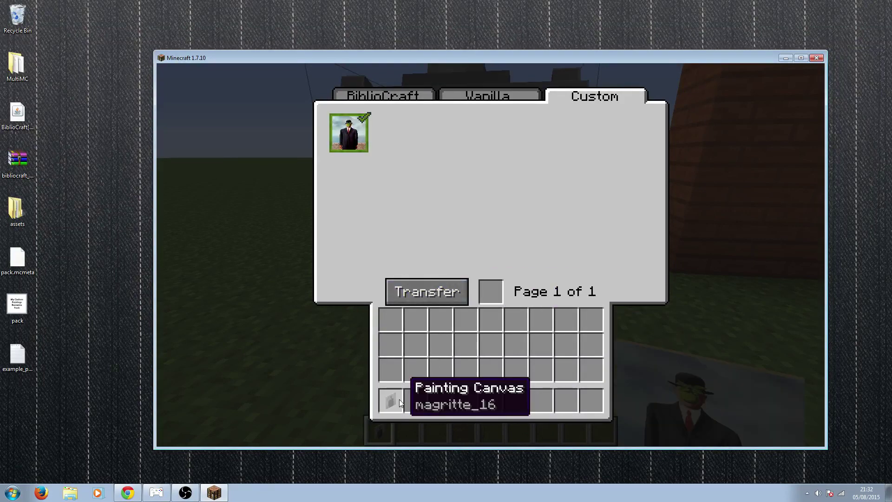
{"action": "key", "text": "Escape"}
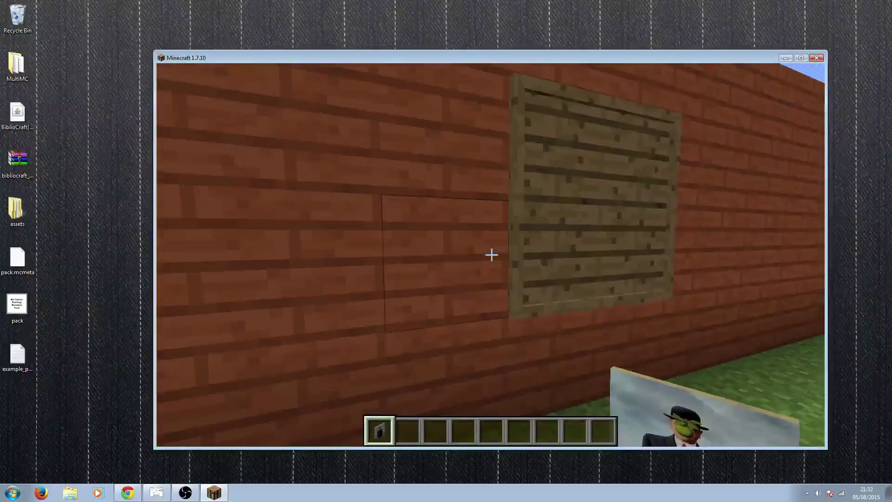
Hang the magritte_16 canvas in the empty frame on the wall and set the painting's scale to 2x
{"action": "right_click", "coordinate": [492, 255]}
{"action": "right_click", "coordinate": [491, 254]}
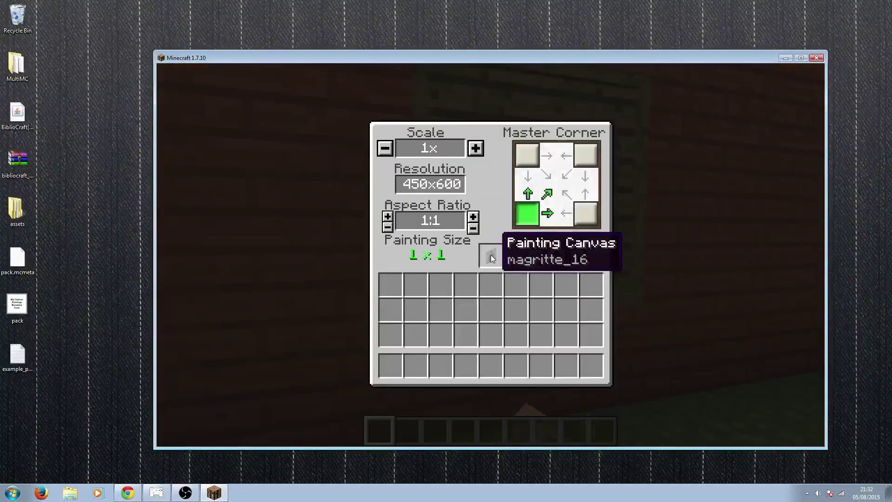
{"action": "left_click", "coordinate": [475, 148]}
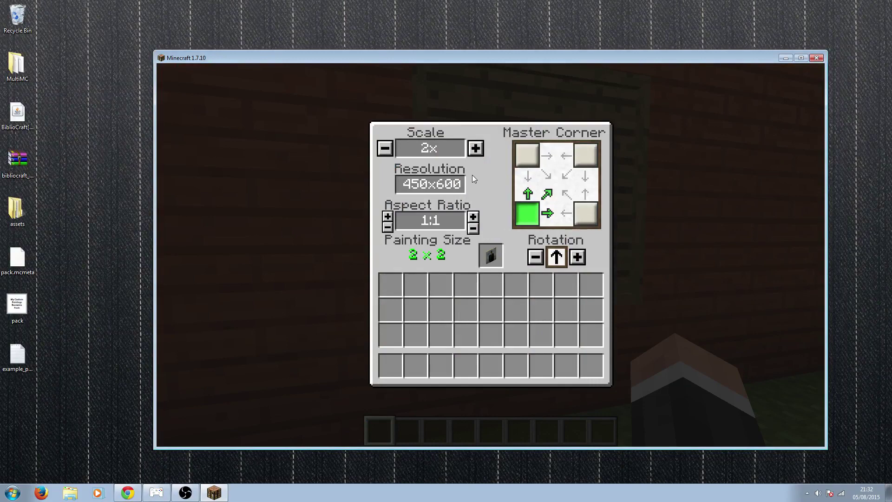
{"action": "key", "text": "Escape"}
Examine the hung painting from farther back in the front-facing third-person view with the on-screen interface hidden
{"action": "key", "text": "s"}
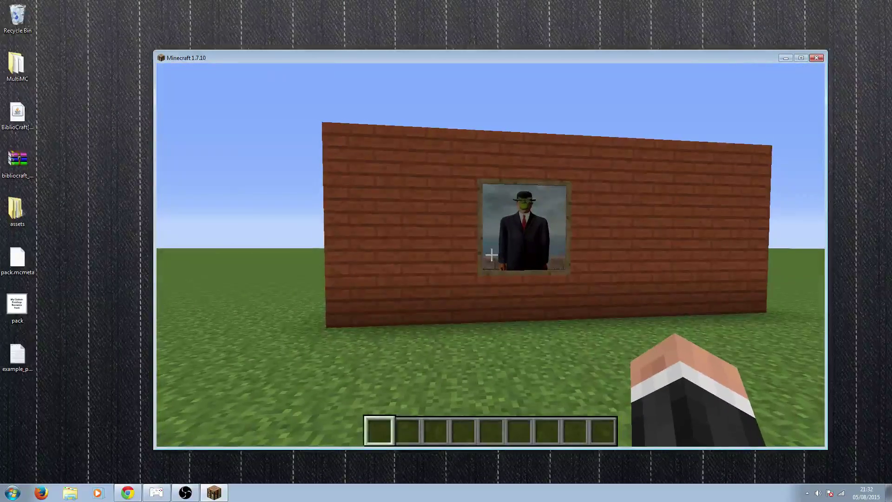
{"action": "key", "text": "F5"}
{"action": "key", "text": "F5"}
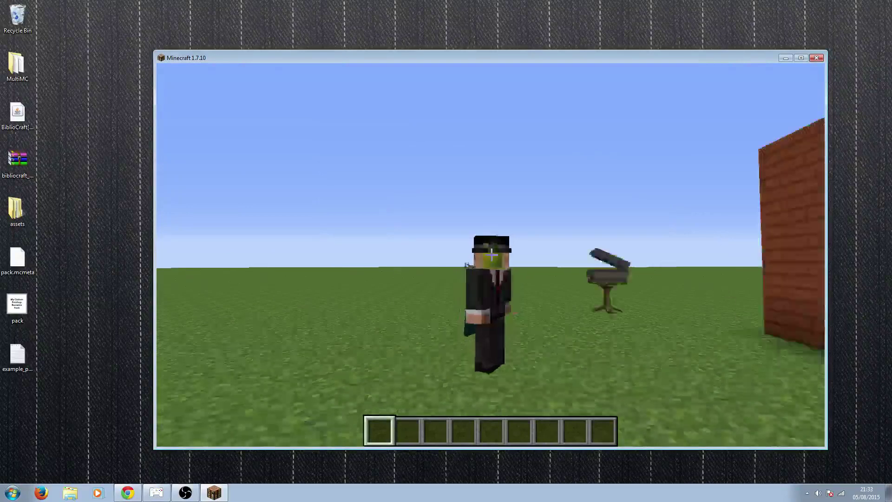
{"action": "key", "text": "s"}
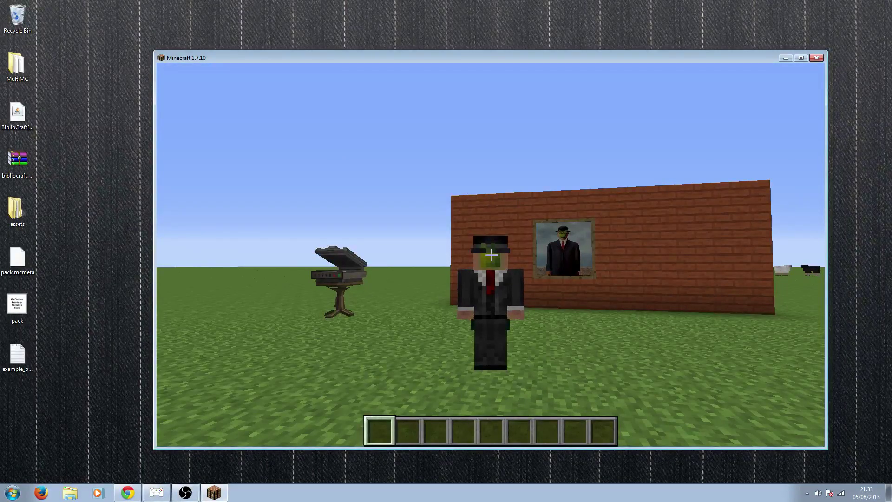
{"action": "key", "text": "F1"}
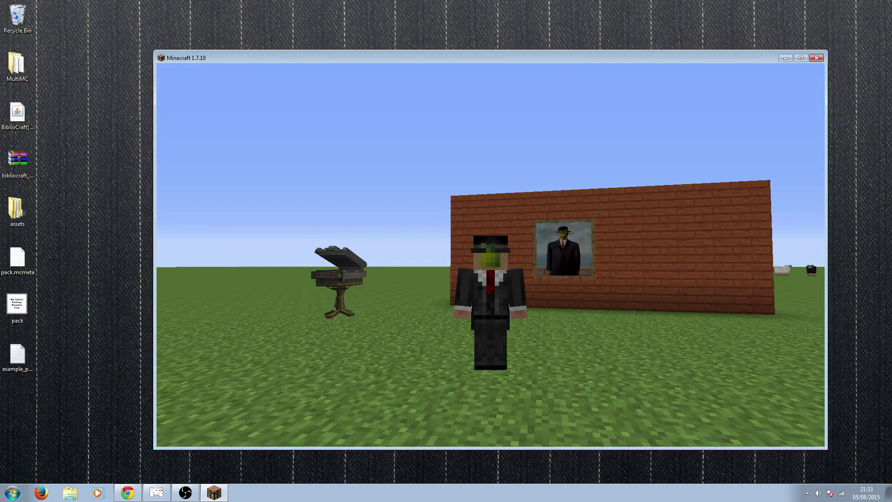